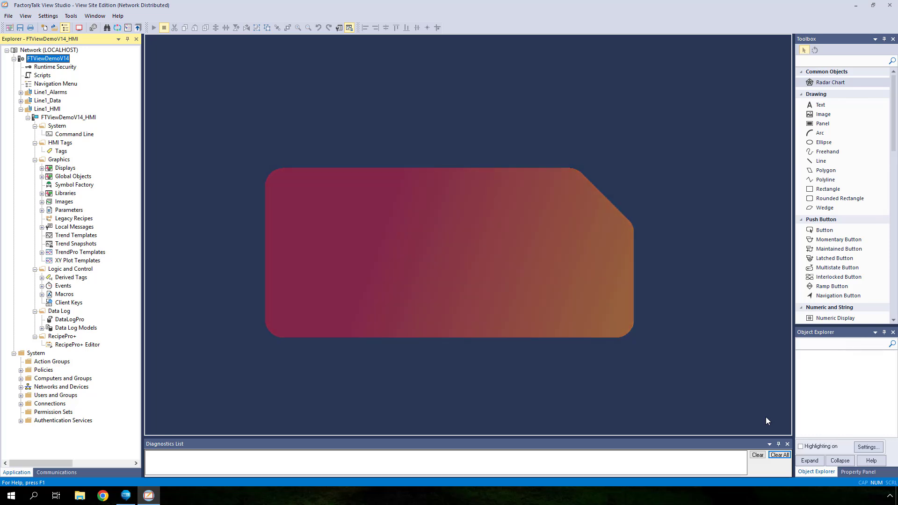
Create a new display and draw a radar chart across its whole area.
right_click(73, 169)
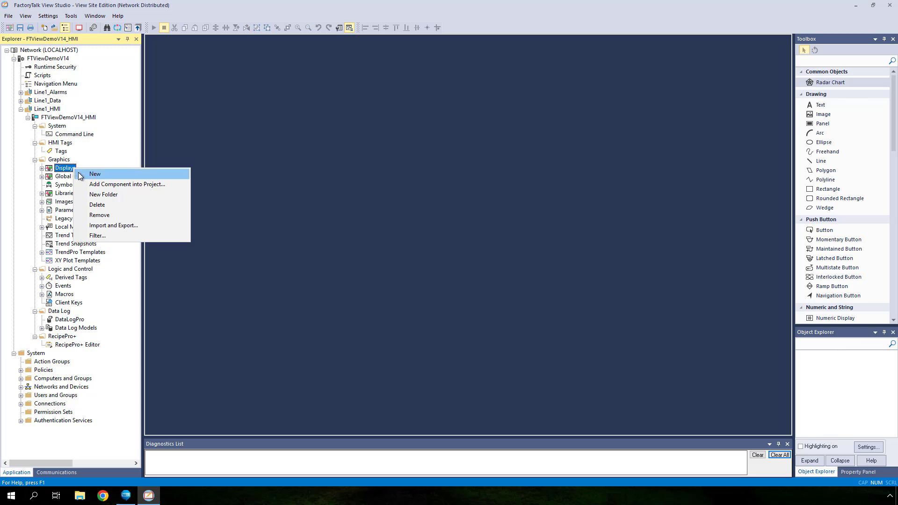
click(77, 174)
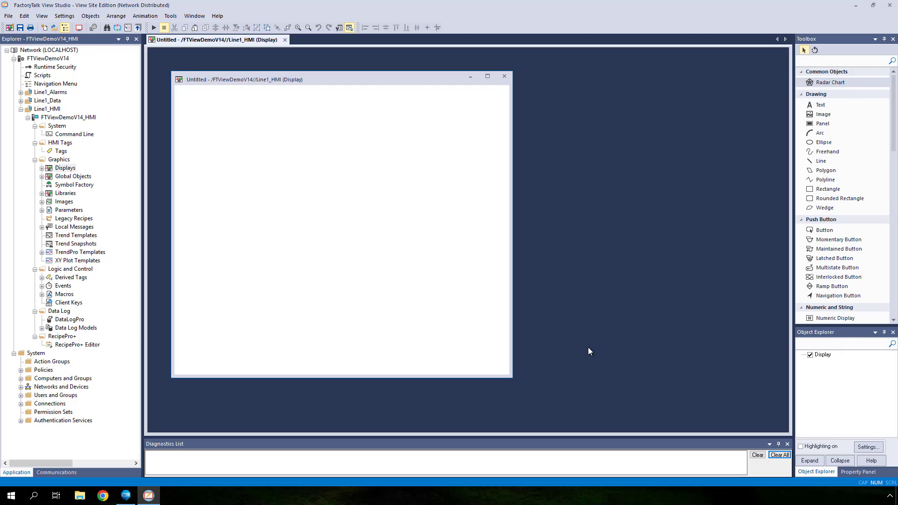
click(799, 83)
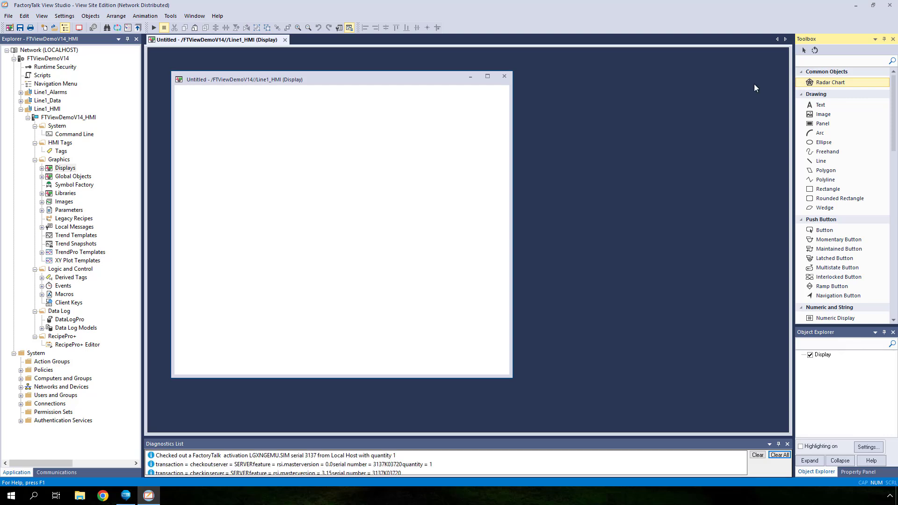
drag(182, 95, 498, 366)
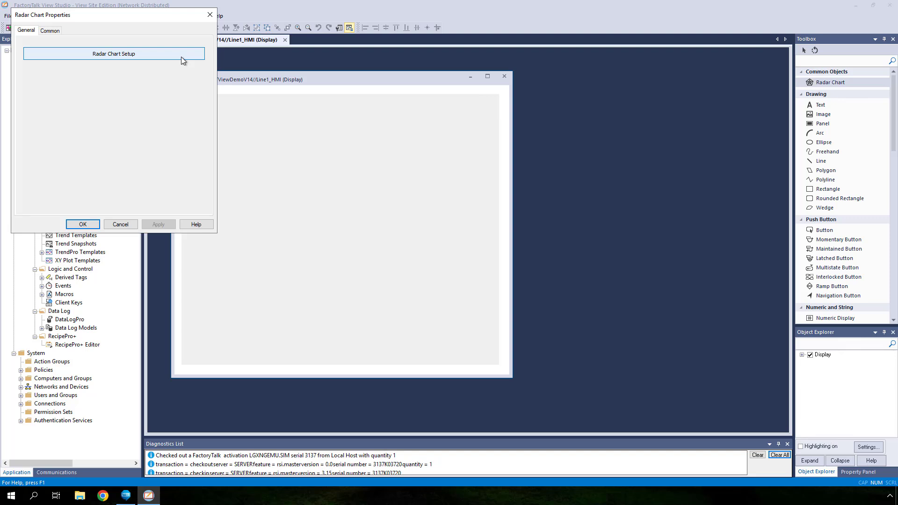
In Radar Chart Setup, title the chart 'Ovens' and set 2 series and 6 categories.
click(181, 57)
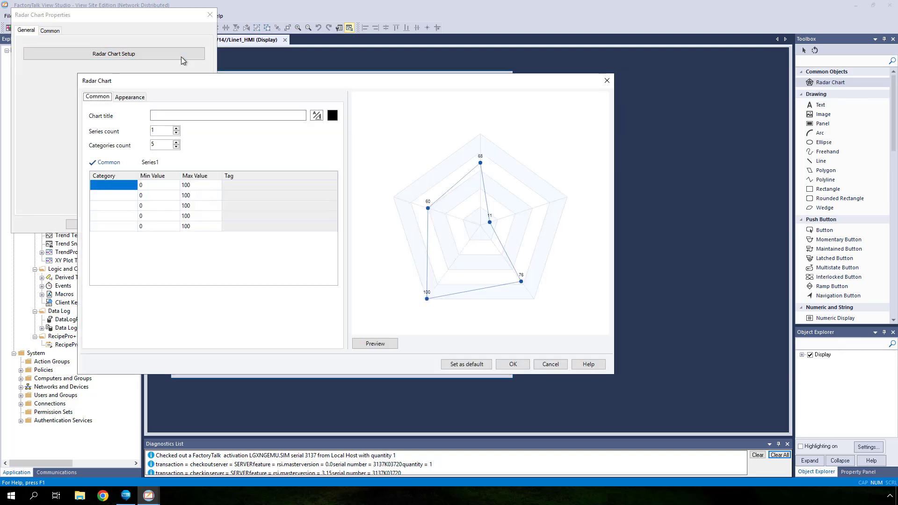
click(182, 114)
text(Oven)
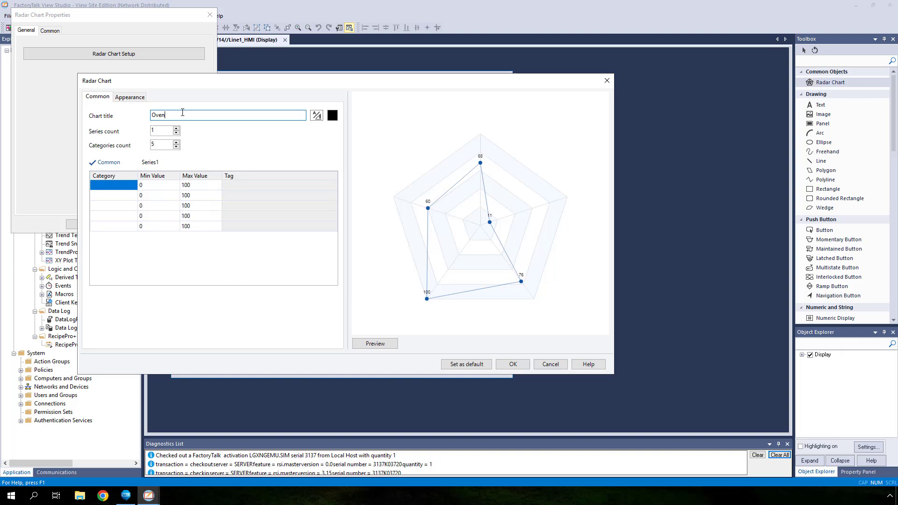
text(s)
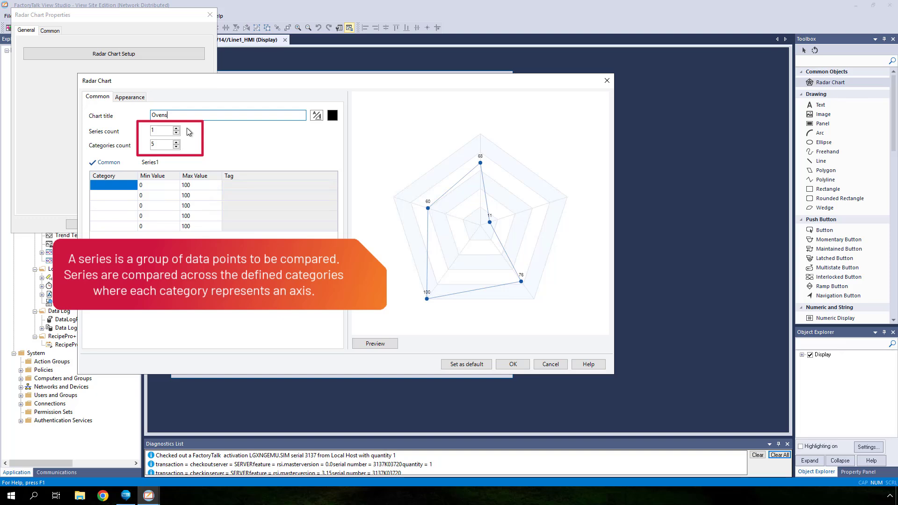
click(176, 129)
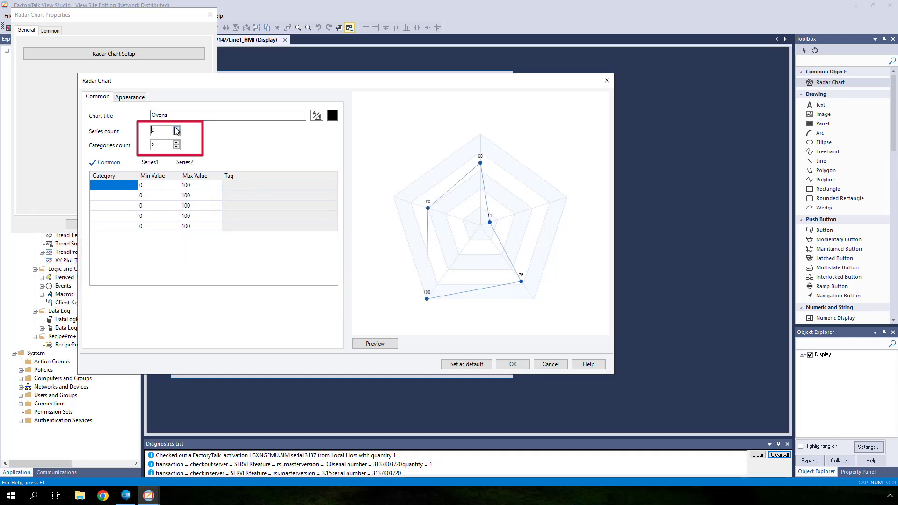
click(176, 142)
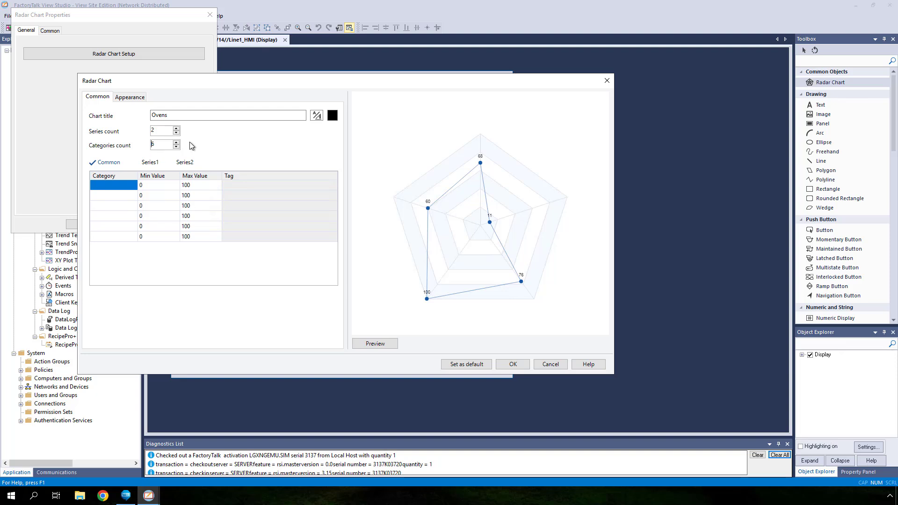
Name the six categories Zone 1, Zone 2, Zone 3, Zone 4, Zone 5 and Zone 6.
click(132, 187)
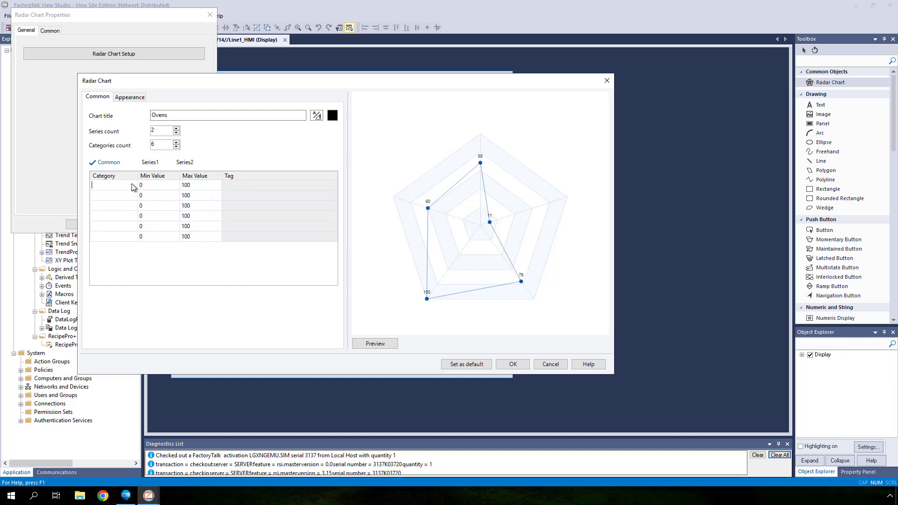
text(Zone 1)
key(Return)
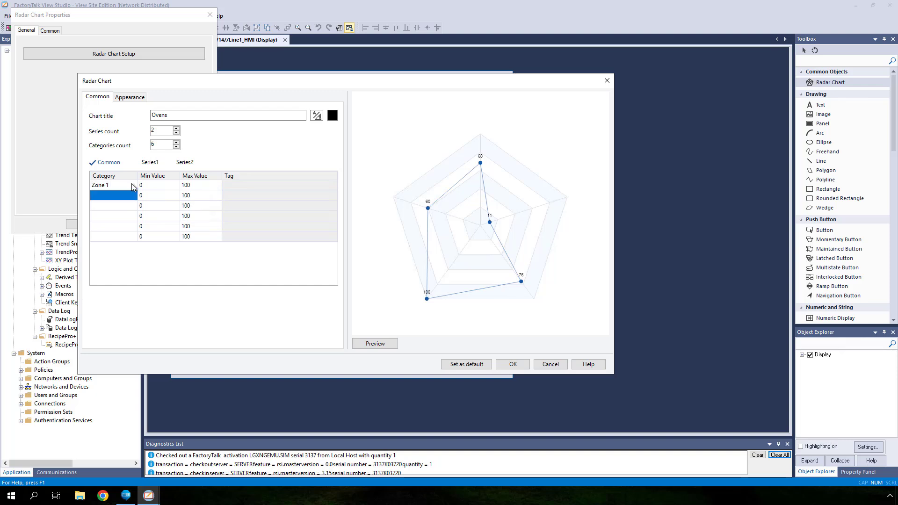
text(Zone 2)
key(Return)
text(Zone)
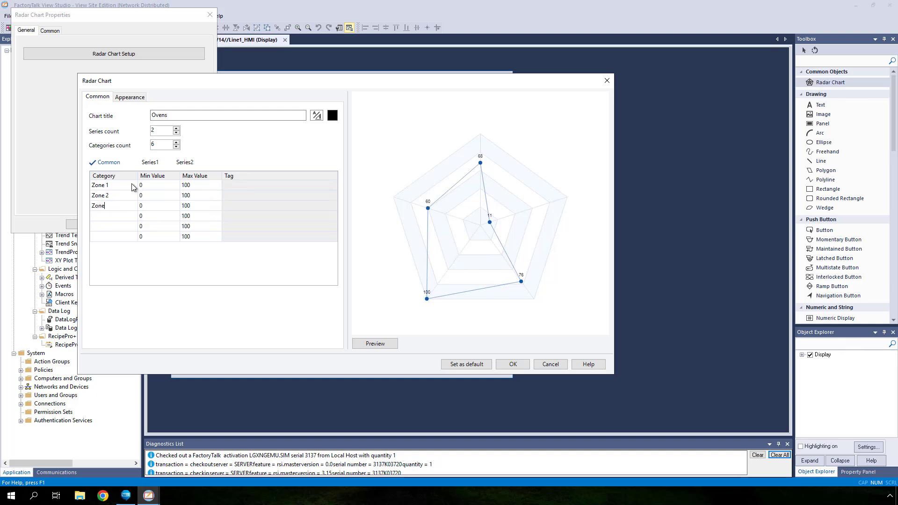
text( 3)
key(Return)
text(Zone 4)
key(Return)
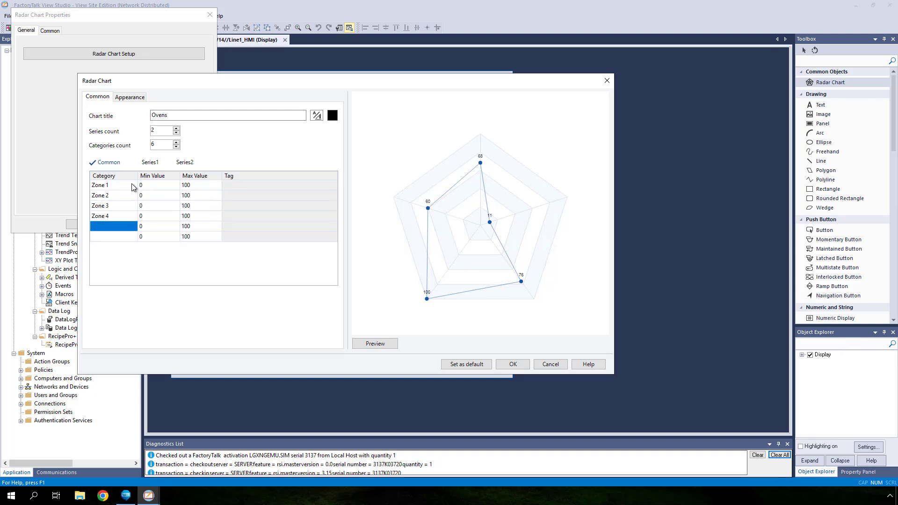
text(Zone 5)
key(Return)
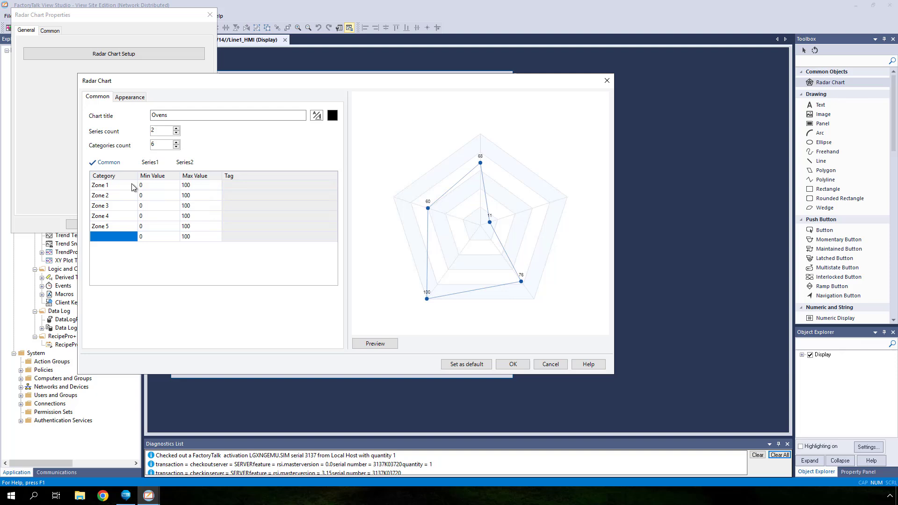
text(Zone 6)
key(Return)
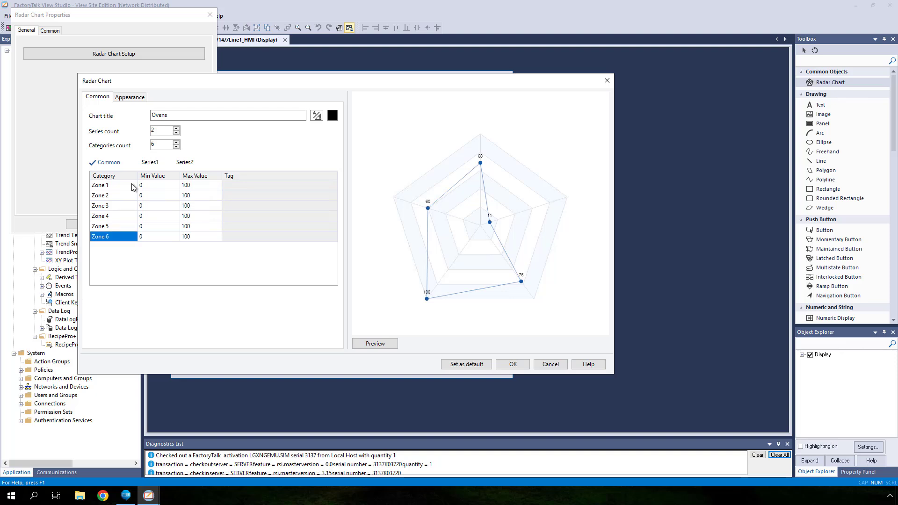
Set the Max Value of all six zone categories to 400.
click(202, 187)
text(400)
key(Return)
text(400)
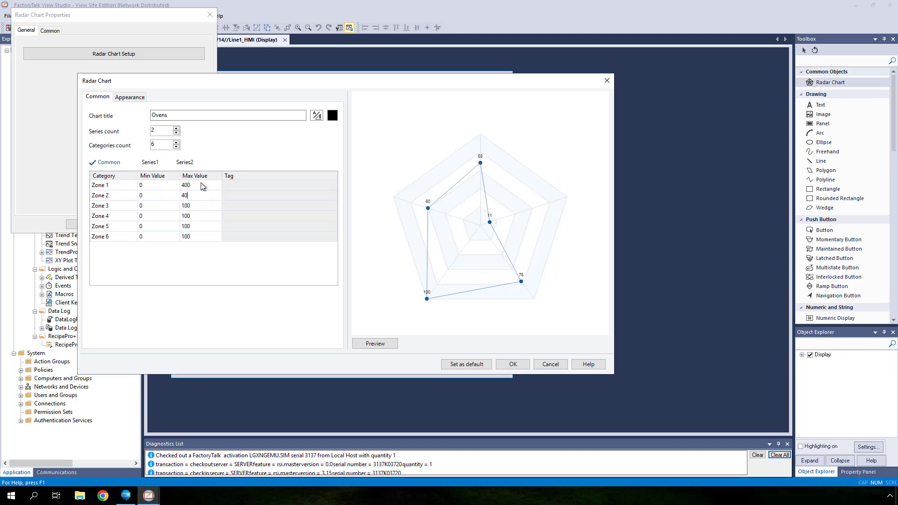
key(Return)
text(400)
key(Return)
text(400)
key(Return)
text(400)
key(Return)
text(400)
key(Return)
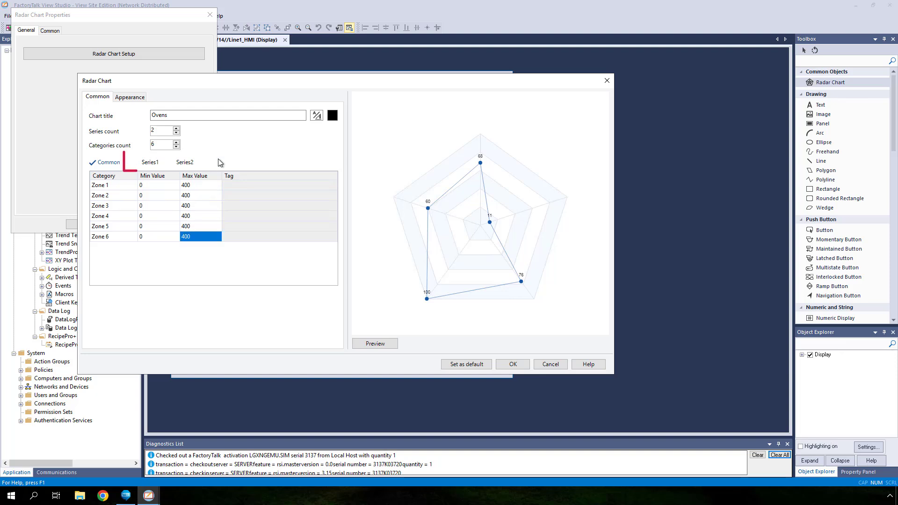
Name the first series Oven 1 and open the Tag Browser for its Zone 1 tag.
click(164, 163)
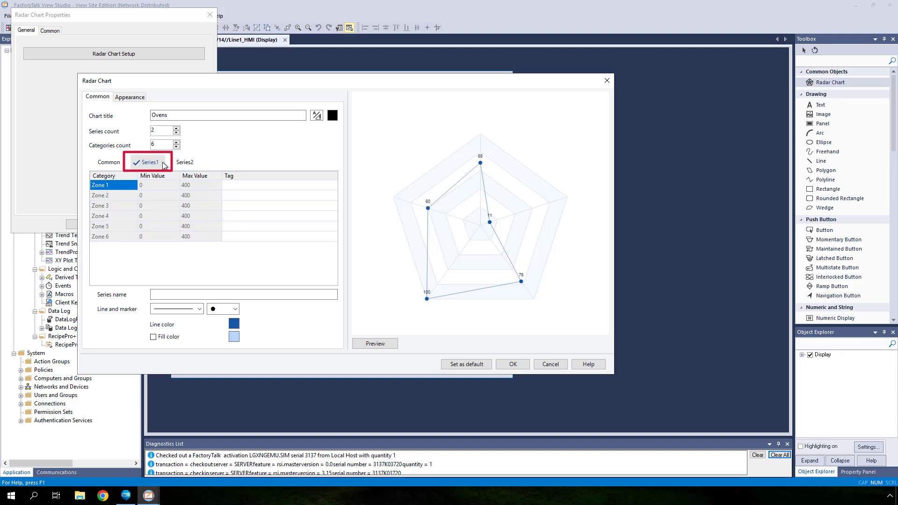
click(159, 295)
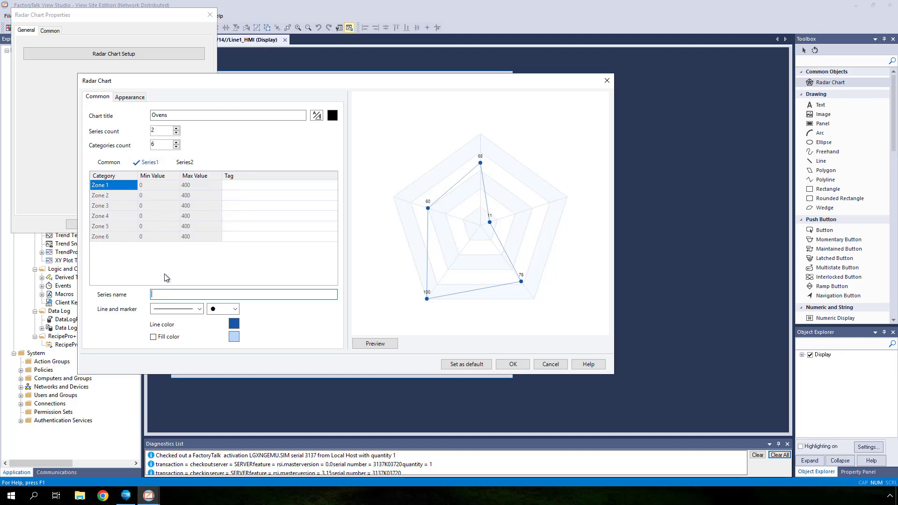
text(Oven 1)
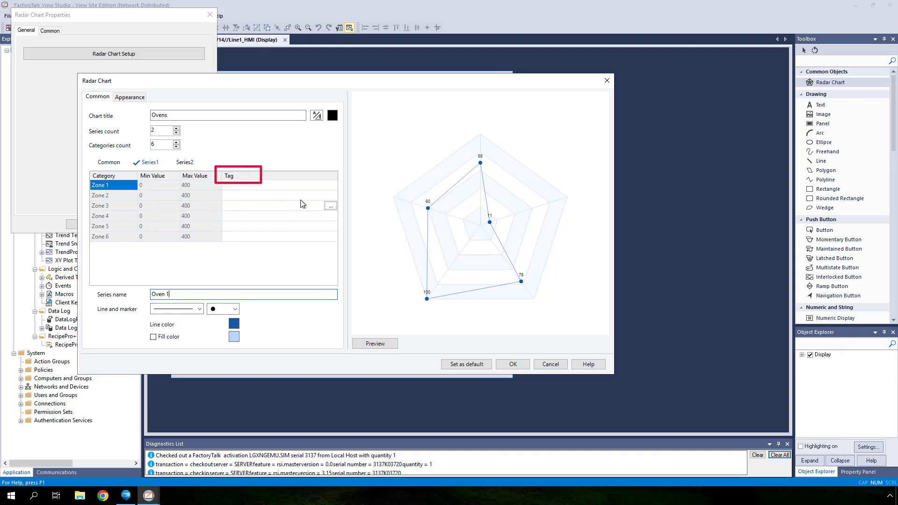
click(330, 185)
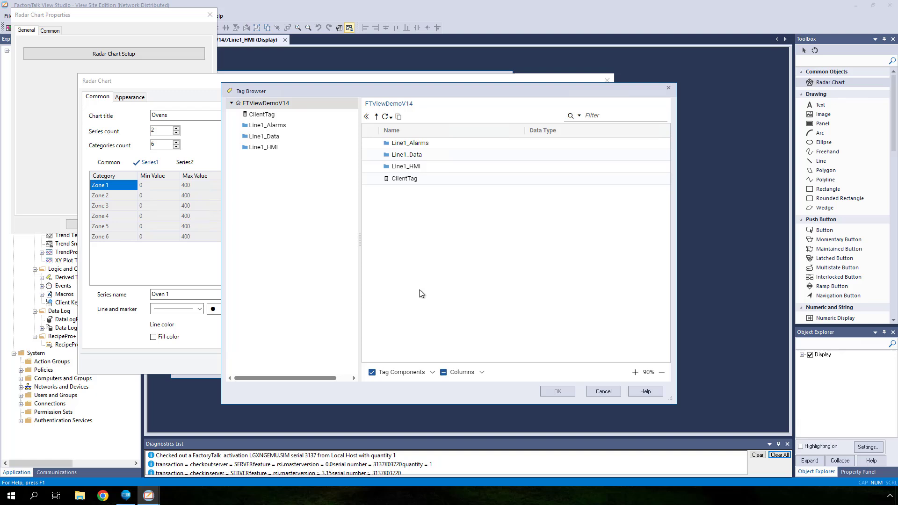
Bind Oven 1's Zone 1 to the CookieLine Program:Oven ZoneTempsOven1 Zone1 tag.
double_click(434, 156)
double_click(439, 143)
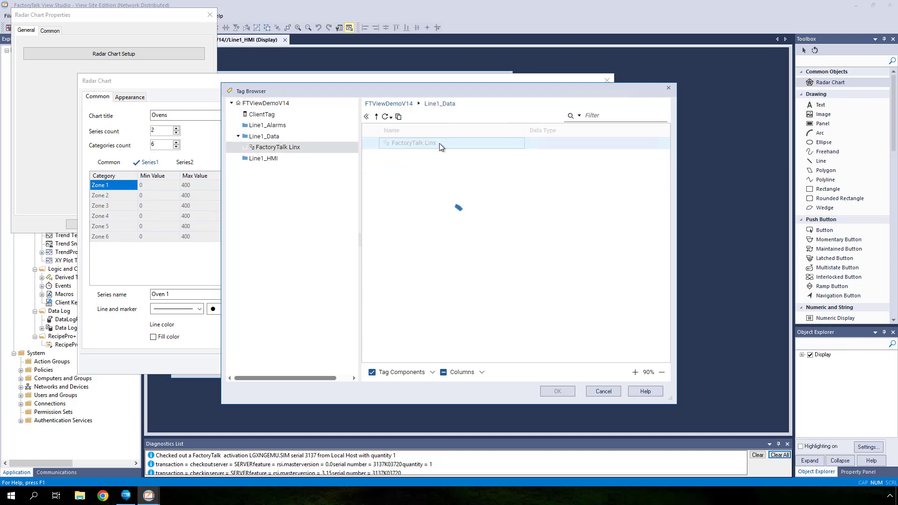
double_click(439, 143)
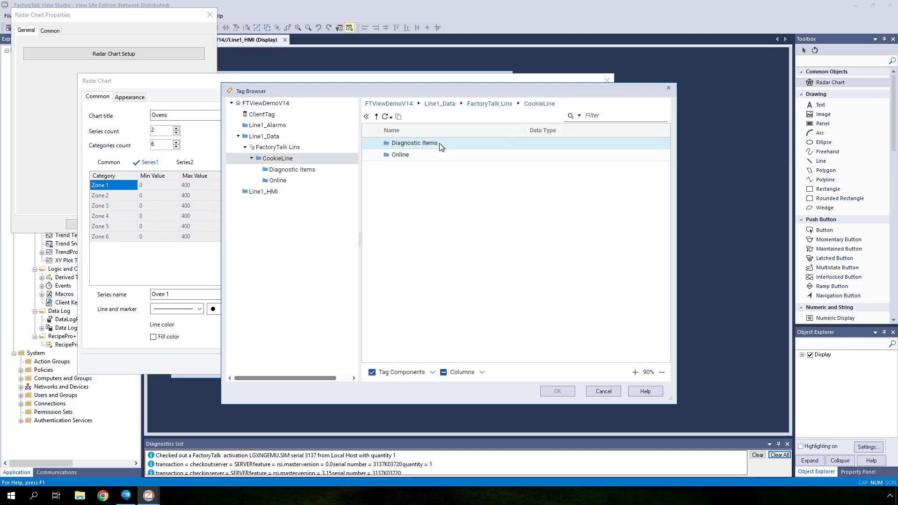
double_click(439, 154)
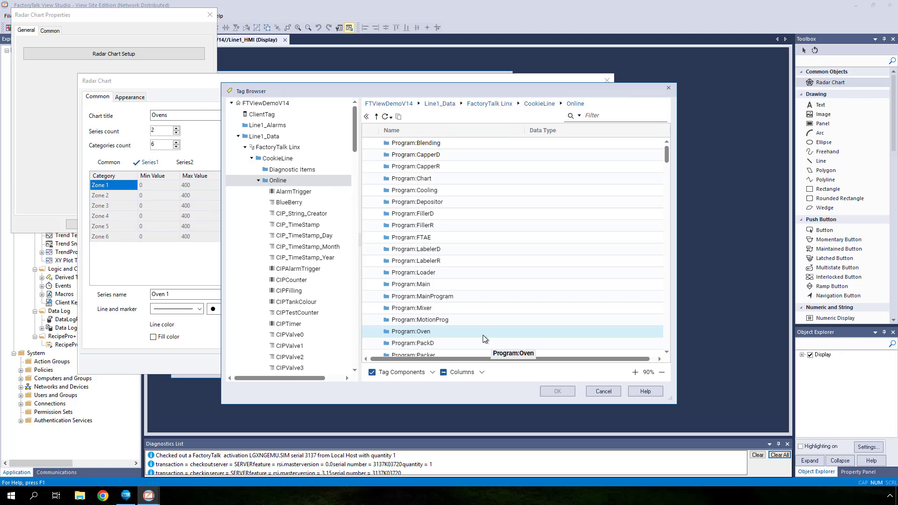
double_click(483, 332)
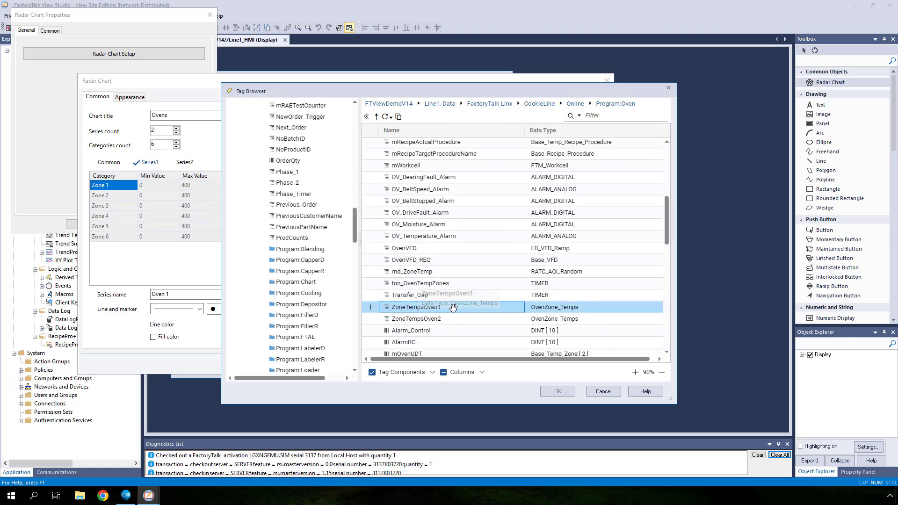
double_click(453, 307)
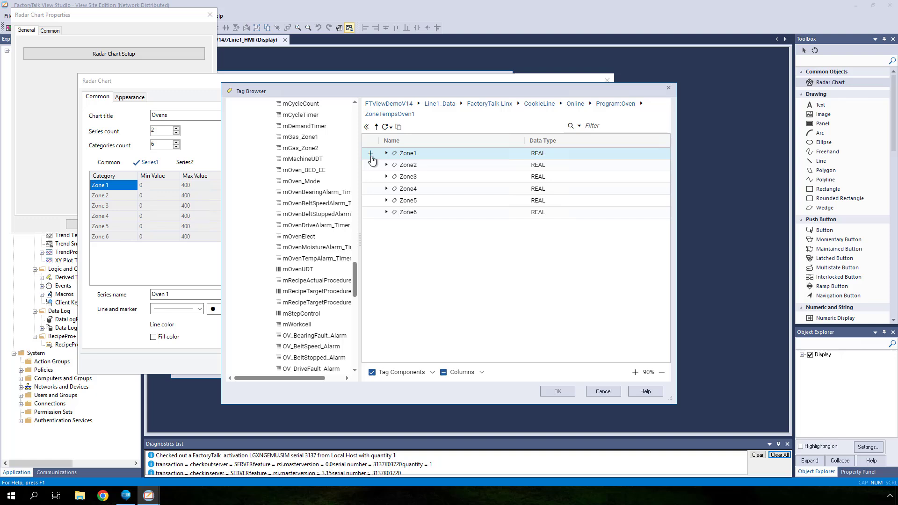
double_click(372, 159)
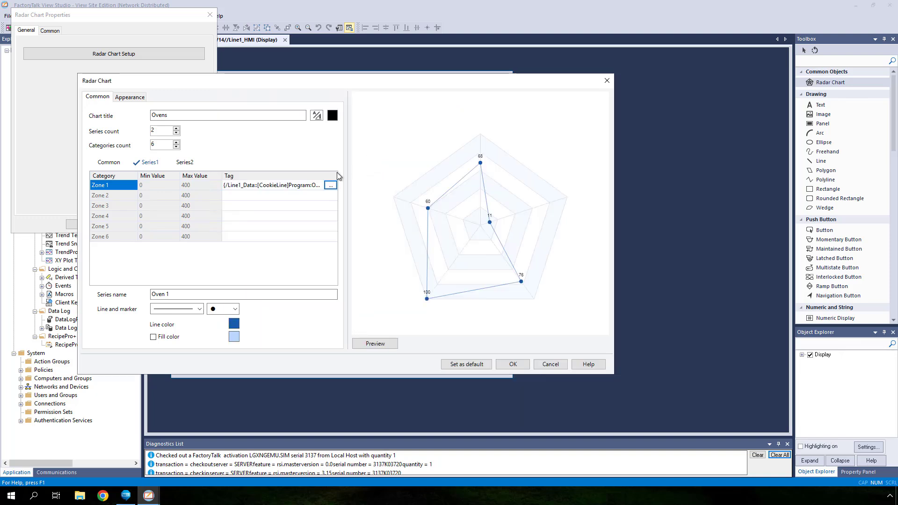
Reuse the Zone 1 tag path to bind Zone 2 to ZoneTempsOven1's Zone2 tag.
click(317, 187)
click(323, 186)
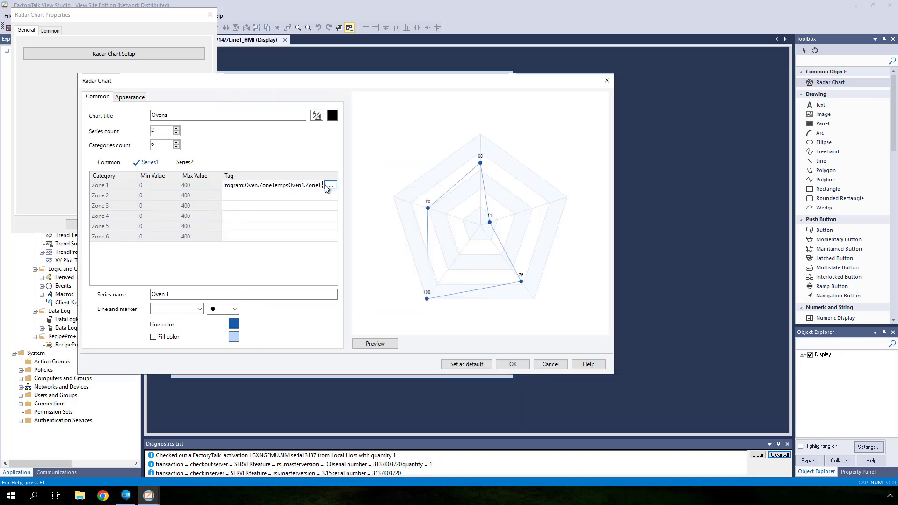
key(ctrl+a)
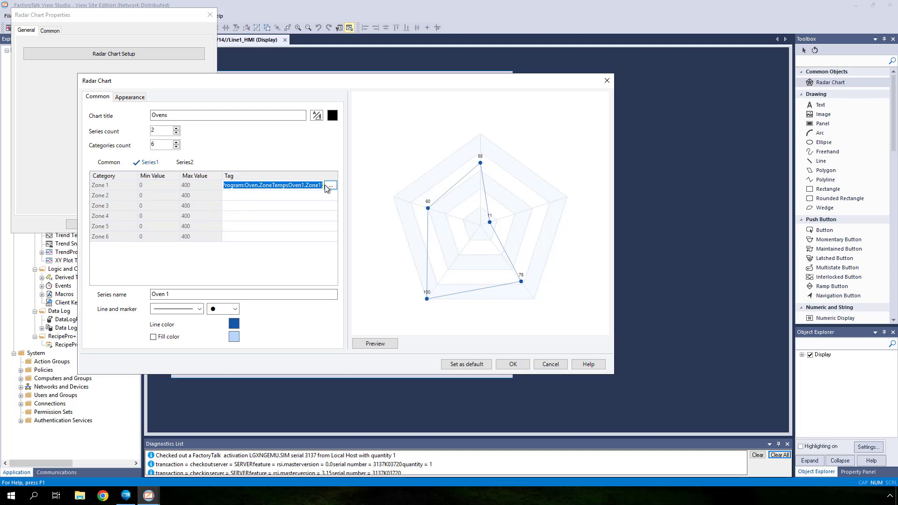
click(316, 197)
click(317, 197)
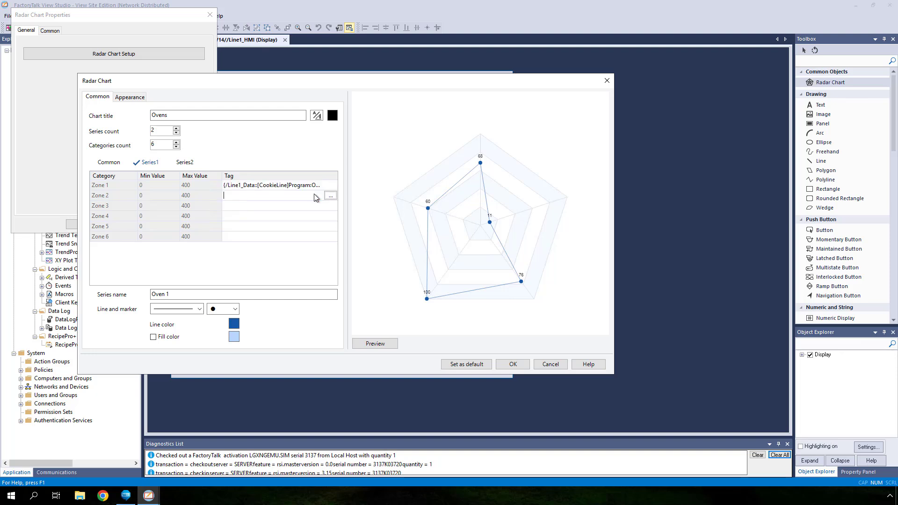
text({/Line1_Data::[CookieLine]Program:Oven.ZoneTempsOven1.Zone1})
key(BackSpace)
key(BackSpace)
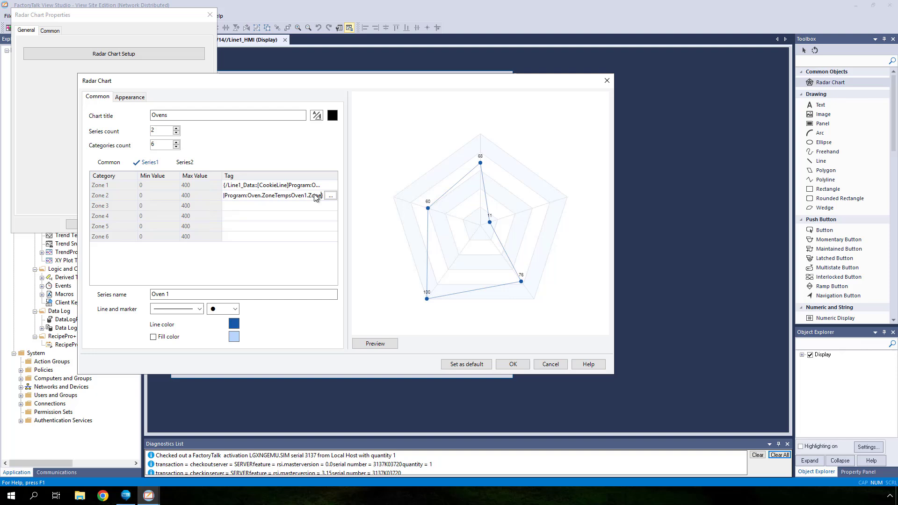
text(2})
key(Return)
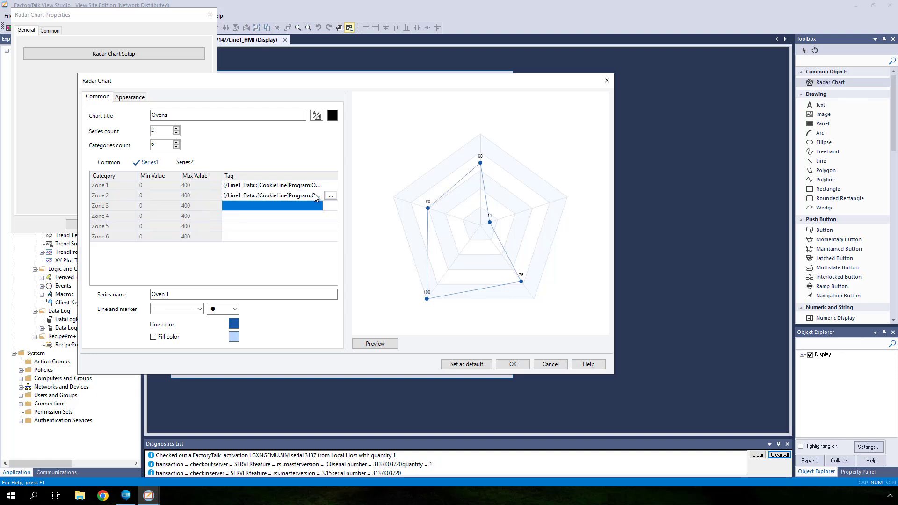
Bind Zones 3 and 4 to the ZoneTempsOven1 Zone3 and Zone4 tags.
click(303, 208)
text({/Line1_Data::[CookieLine]Program:Oven.ZoneTempsOven1.Zone1})
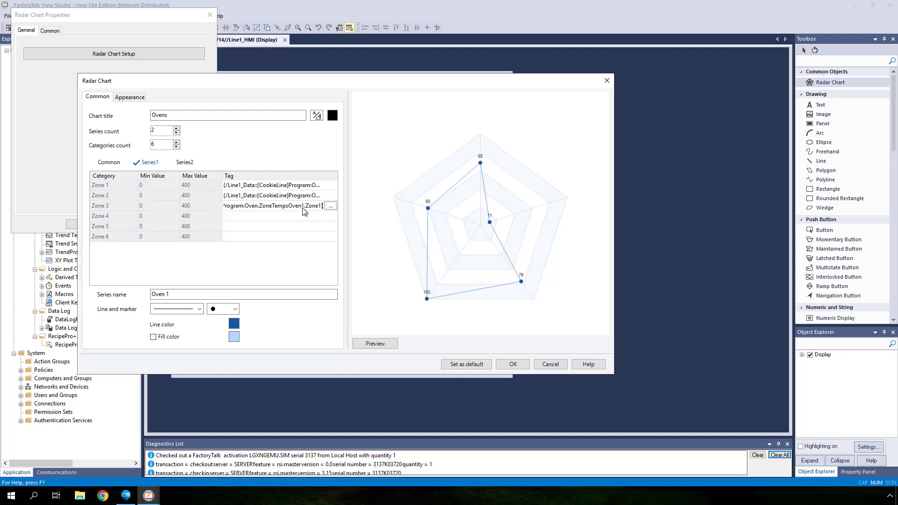
key(BackSpace)
text(3)
key(Return)
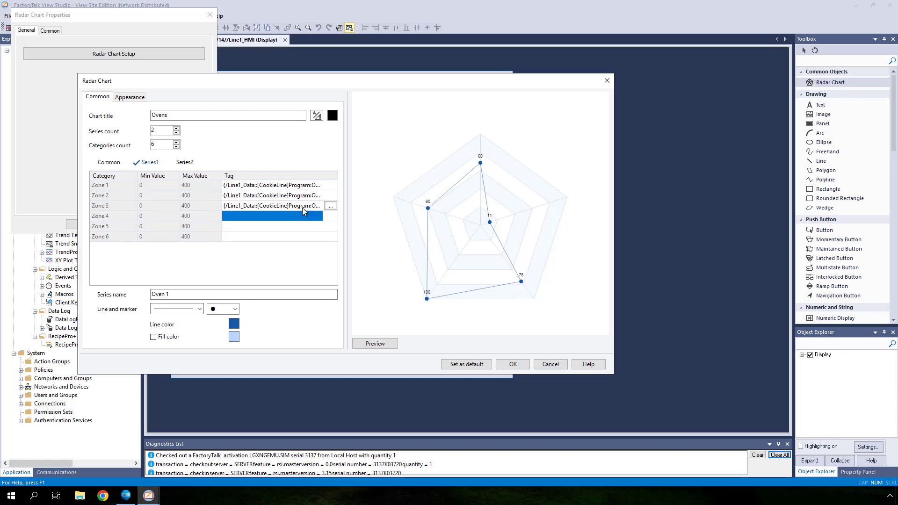
click(302, 215)
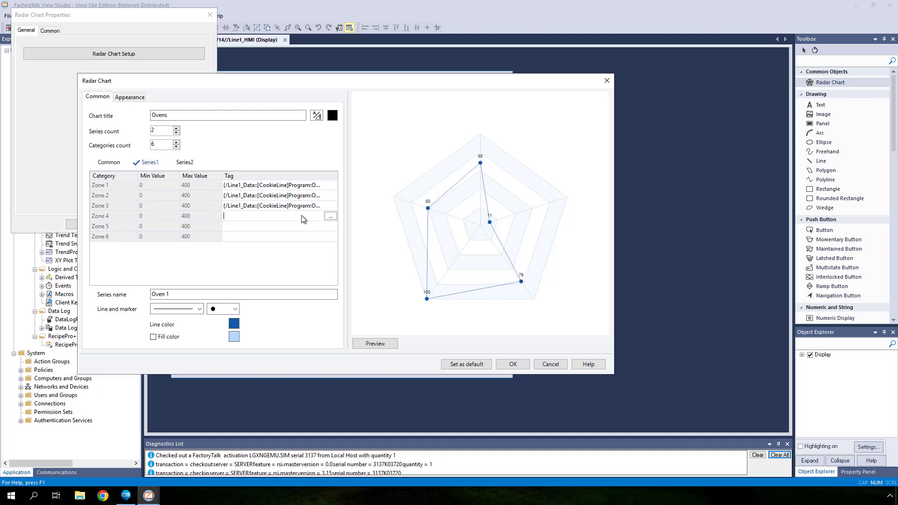
text({/Line1_Data::[CookieLine]Program:Oven.ZoneTempsOven1.Zone1})
key(BackSpace)
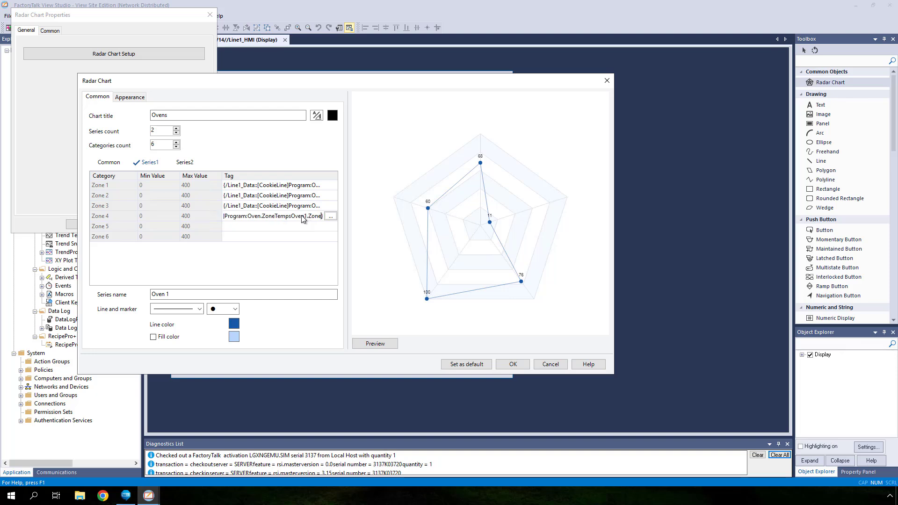
text(4)
key(Return)
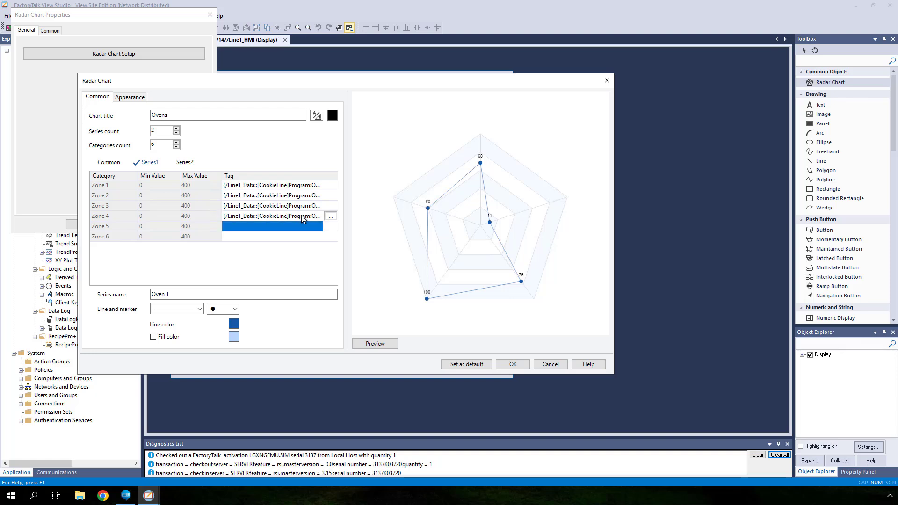
Bind Zones 5 and 6 to the ZoneTempsOven1 Zone5 and Zone6 tags.
click(300, 230)
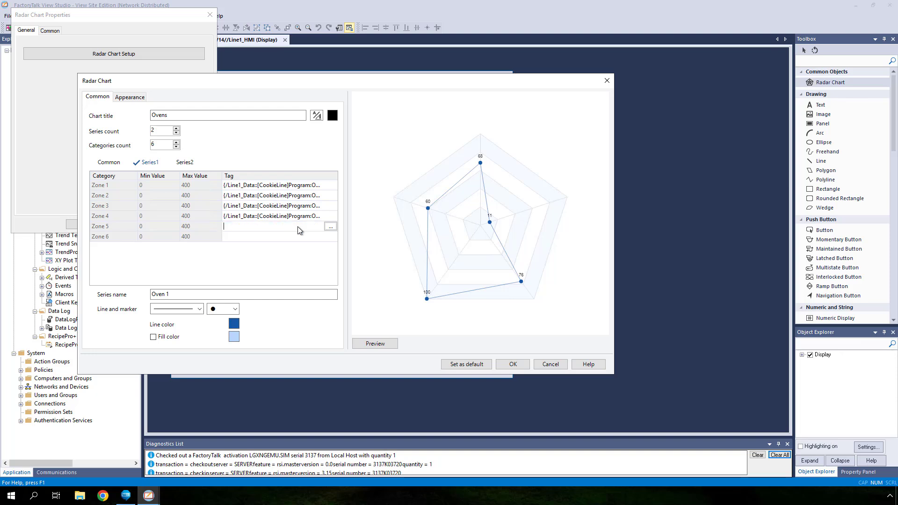
key(ctrl+v)
key(BackSpace)
text(5)
key(Return)
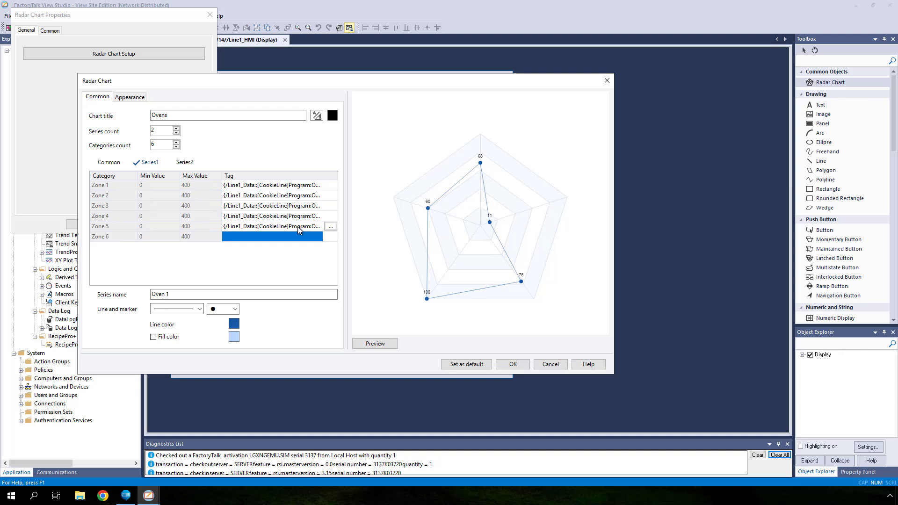
click(295, 237)
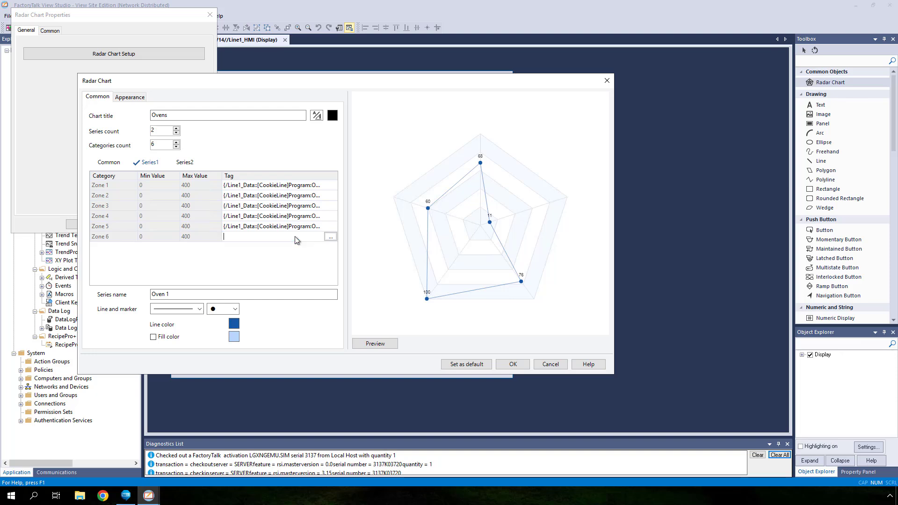
key(ctrl+v)
key(BackSpace)
text(6)
key(Return)
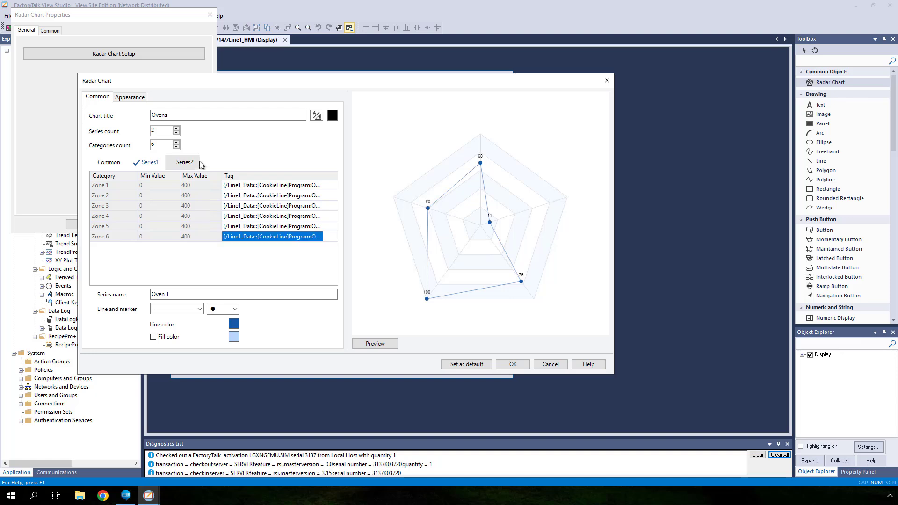
Name the second series 'Oven 2' and give it a dashed line style.
click(200, 164)
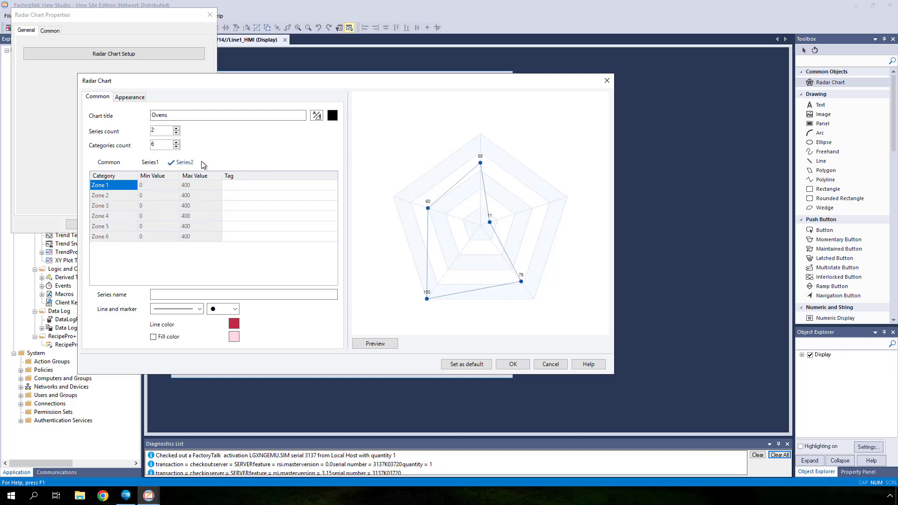
click(223, 295)
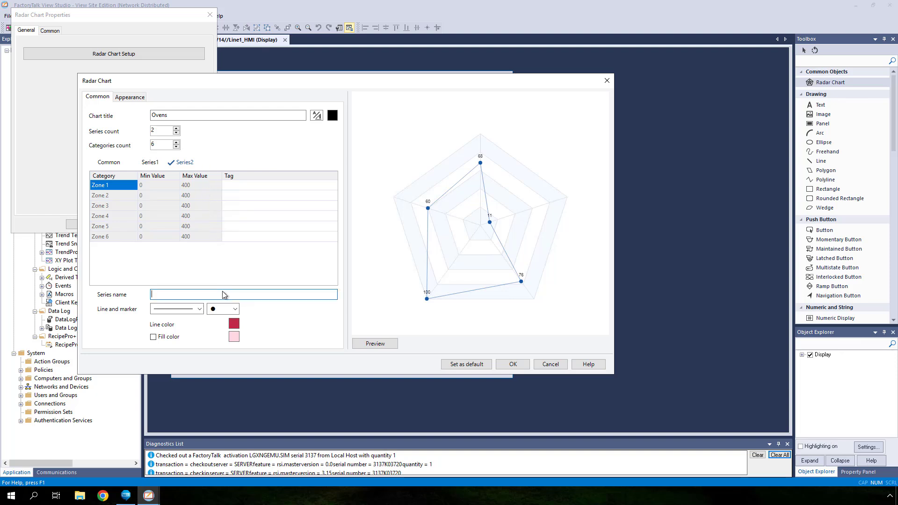
text(Oven 2)
click(201, 310)
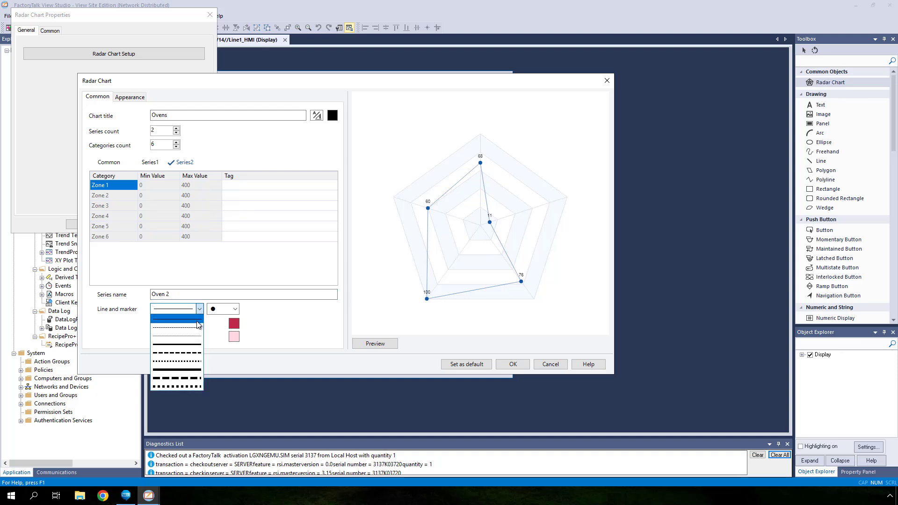
click(198, 329)
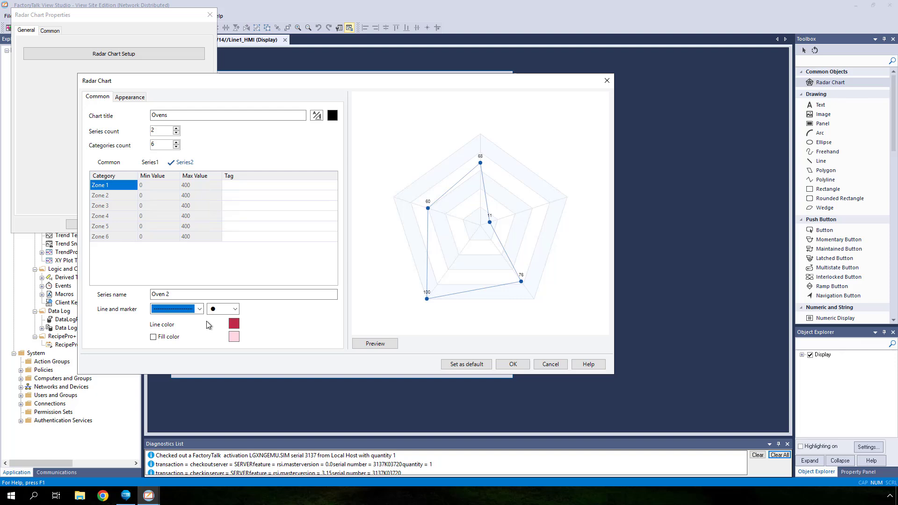
Give Oven 2 diamond markers and a dark green line colour.
click(234, 310)
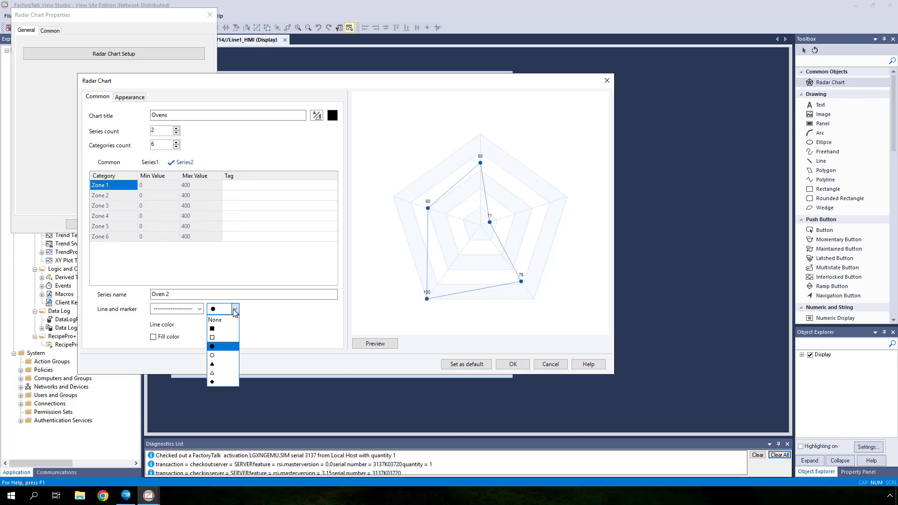
click(230, 383)
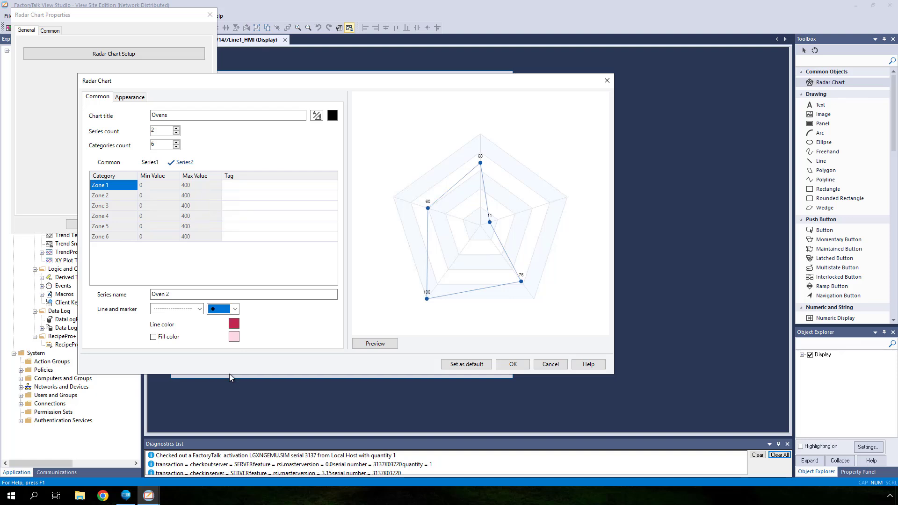
click(234, 324)
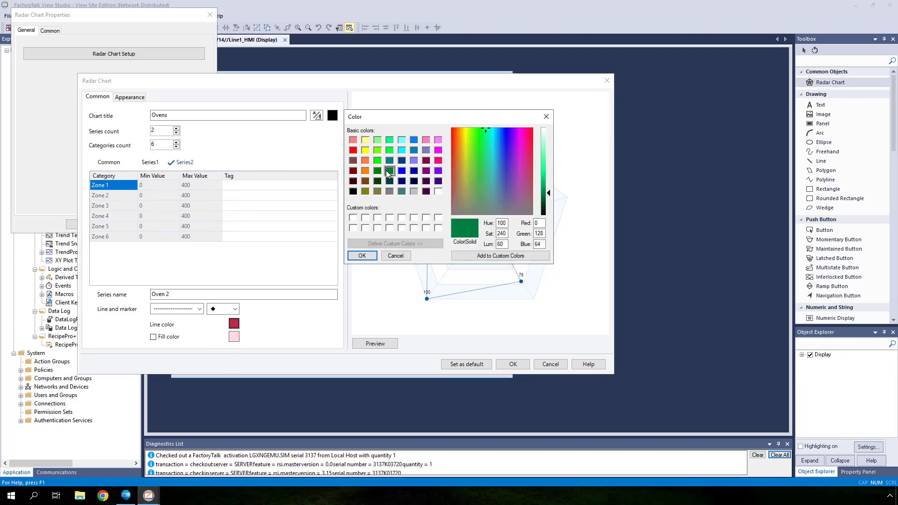
click(363, 256)
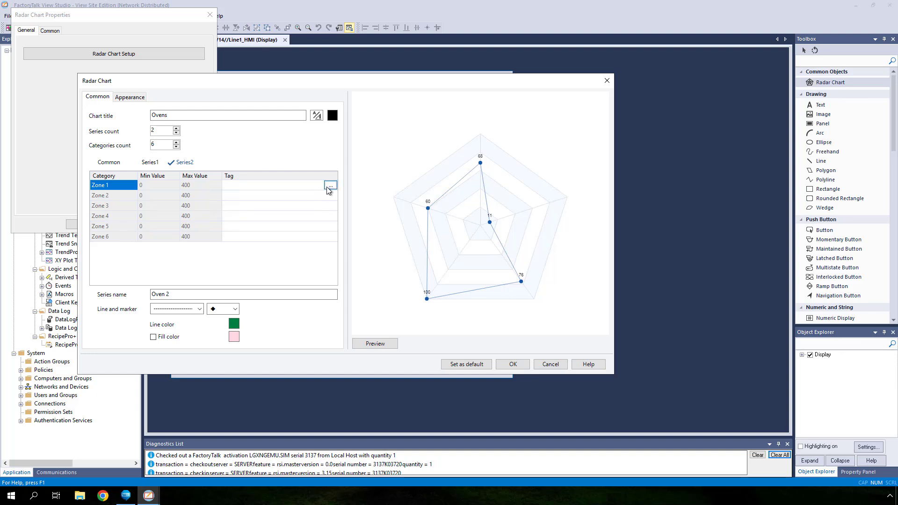
Bind Oven 2's zones to the Zone1–Zone6 tags under Program:Oven ZoneTempsOven2.
click(327, 187)
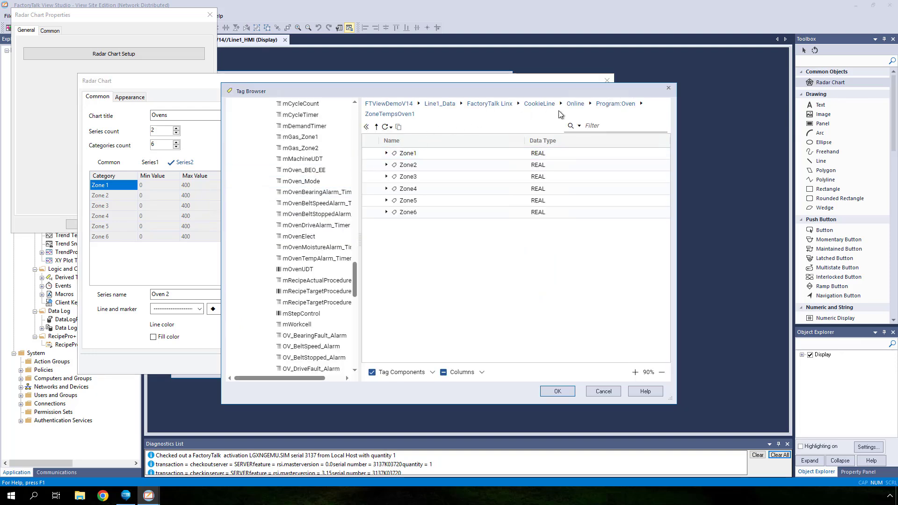
click(604, 106)
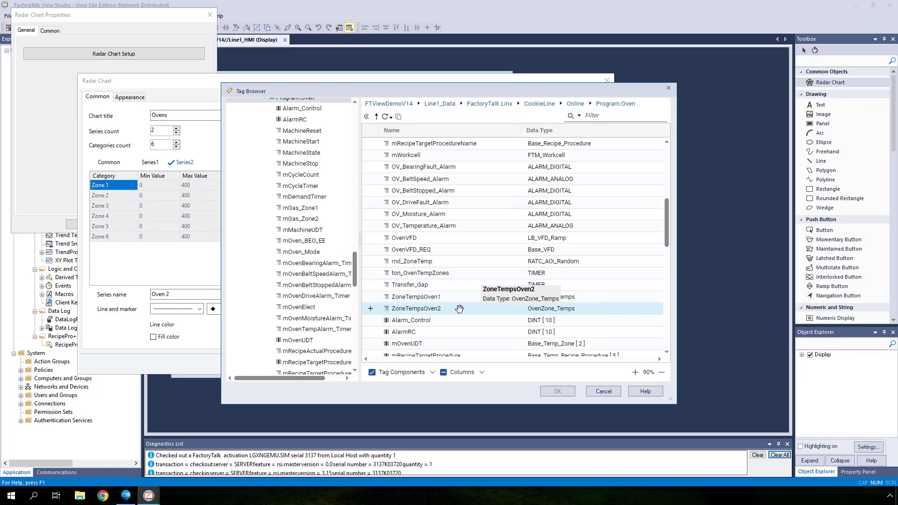
double_click(459, 309)
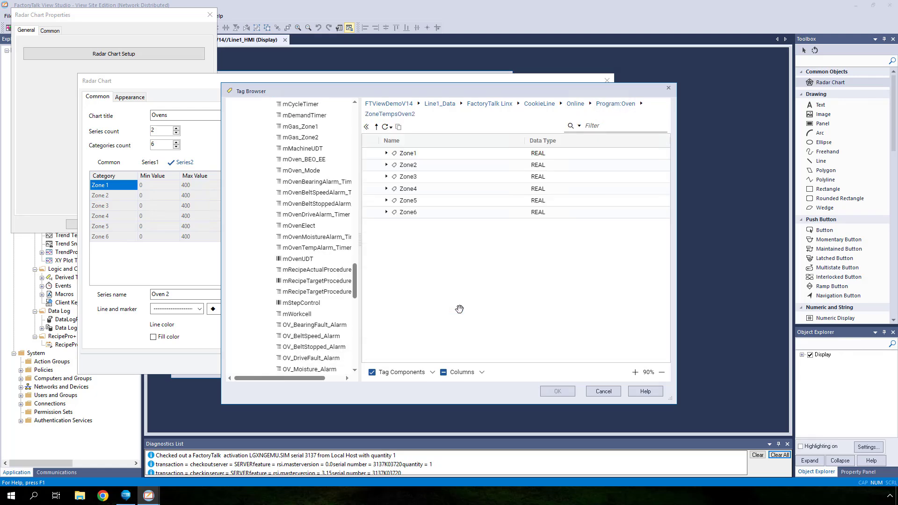
double_click(371, 154)
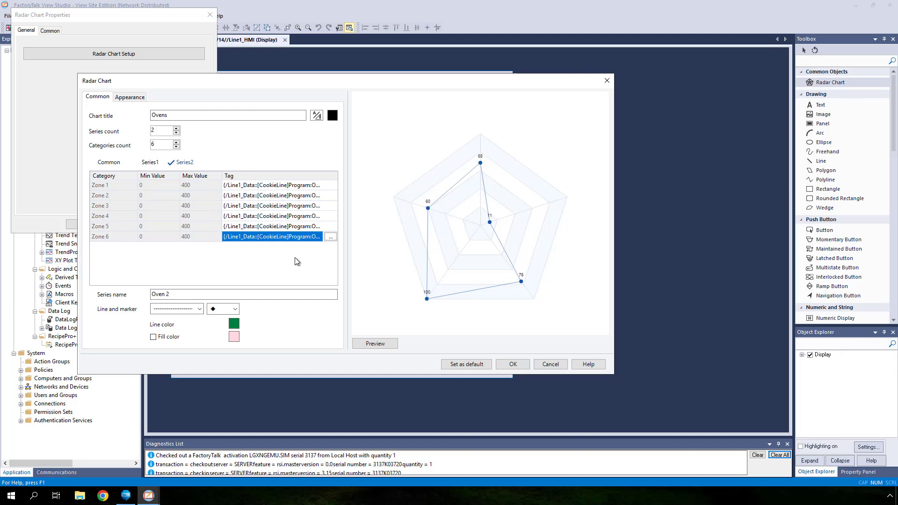
Enable a pale green fill for Oven 2 and refresh the preview to show the shaded area.
click(355, 345)
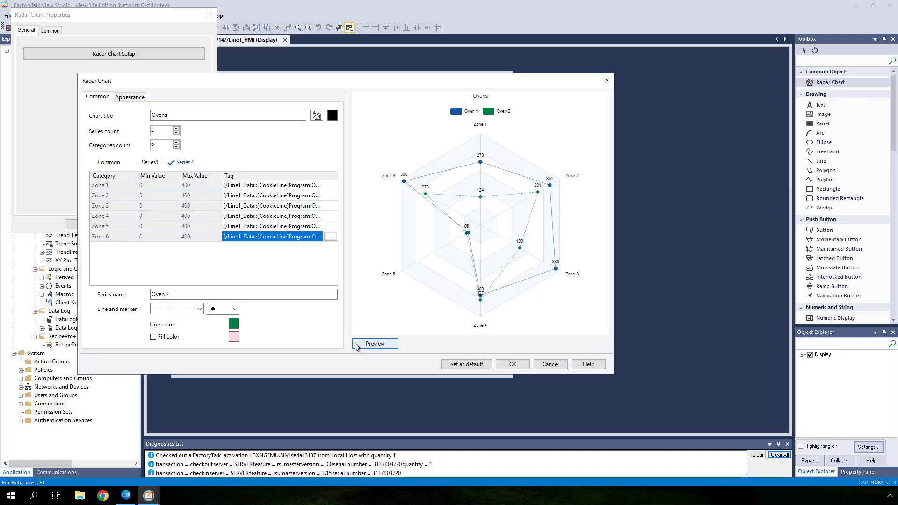
click(355, 345)
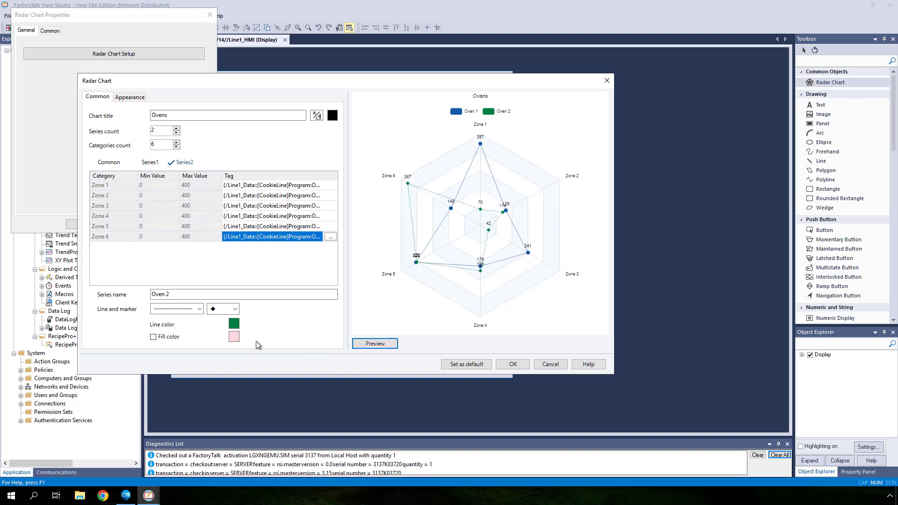
click(234, 337)
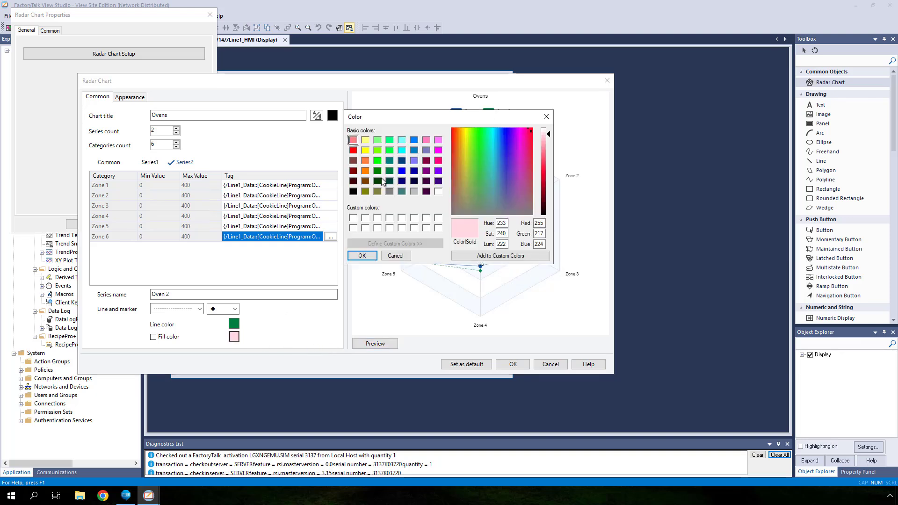
click(377, 140)
click(549, 146)
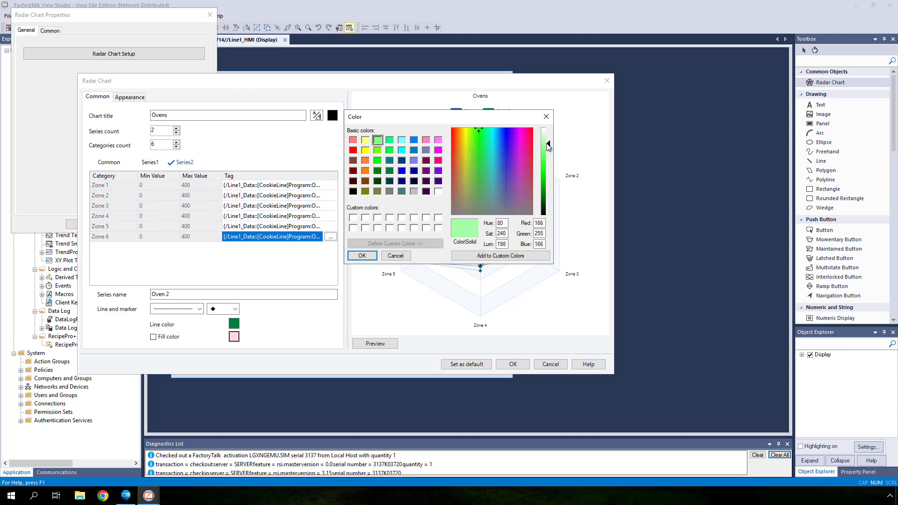
click(373, 256)
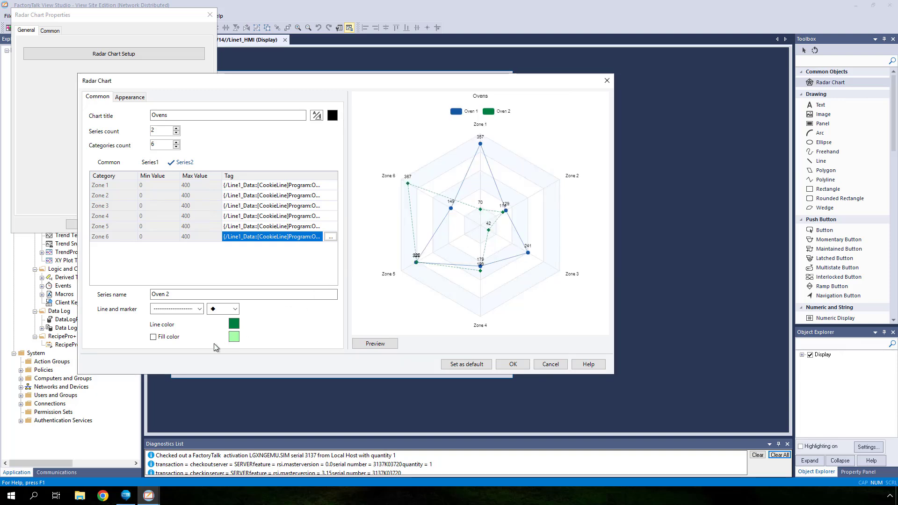
click(174, 339)
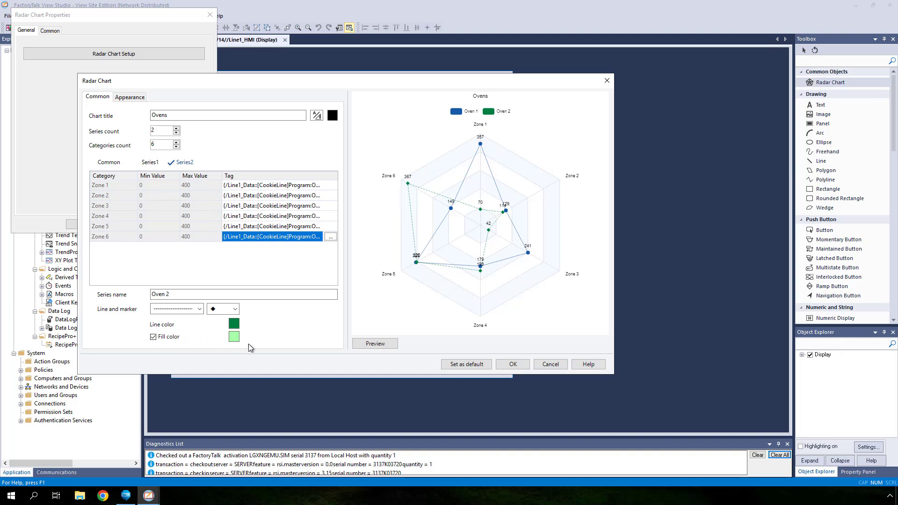
click(357, 347)
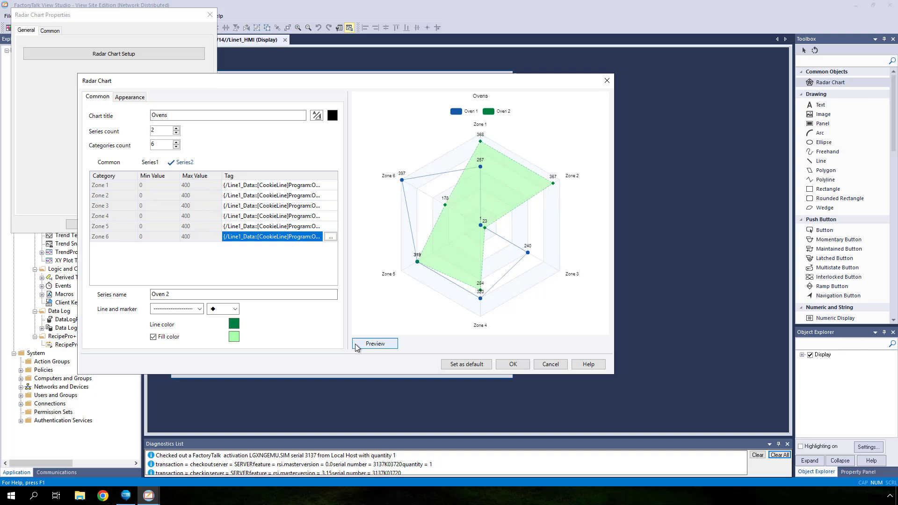
Change the chart's refresh rate from 10 to 1 second and accept the setup with OK.
click(147, 98)
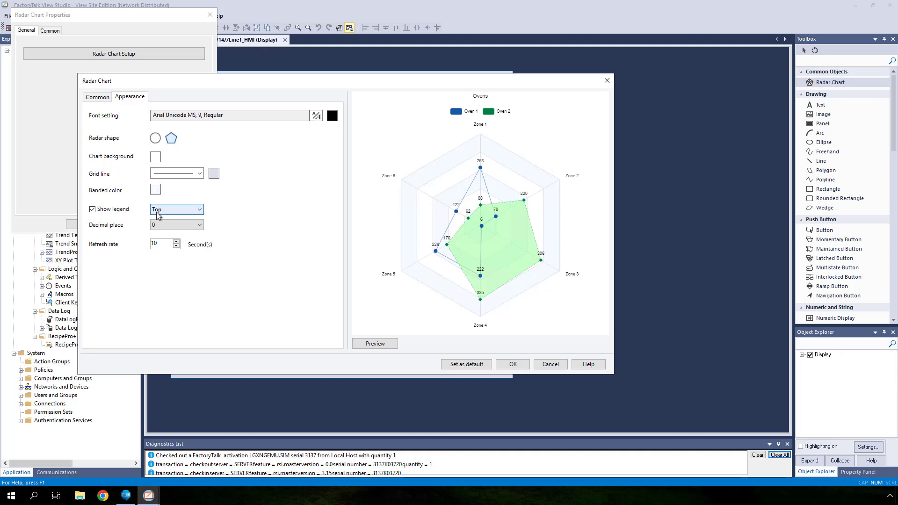
click(162, 244)
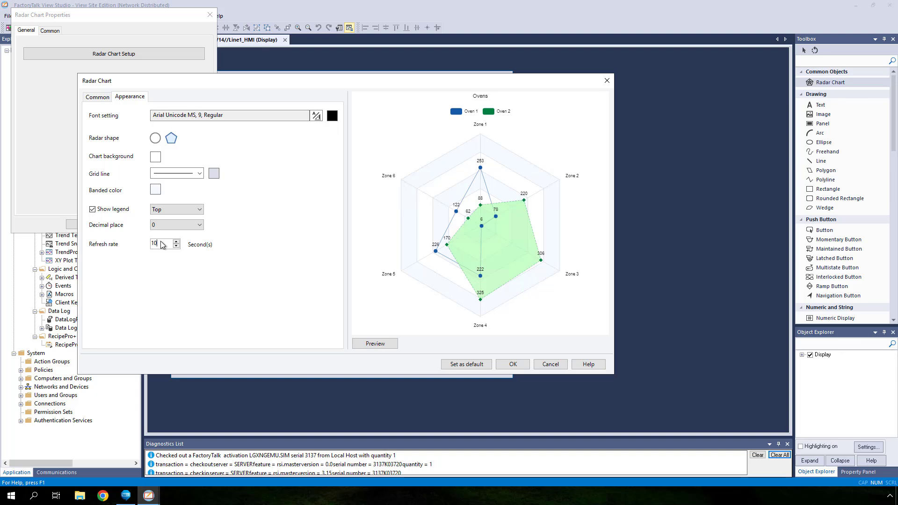
key(BackSpace)
click(519, 365)
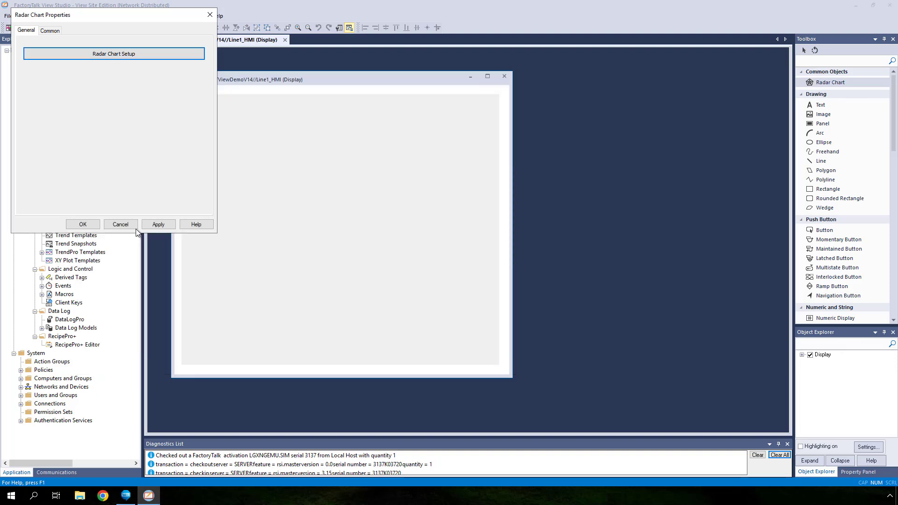
Place the Ovens radar chart on the Line1_HMI display and test-run it with live zone data.
click(98, 226)
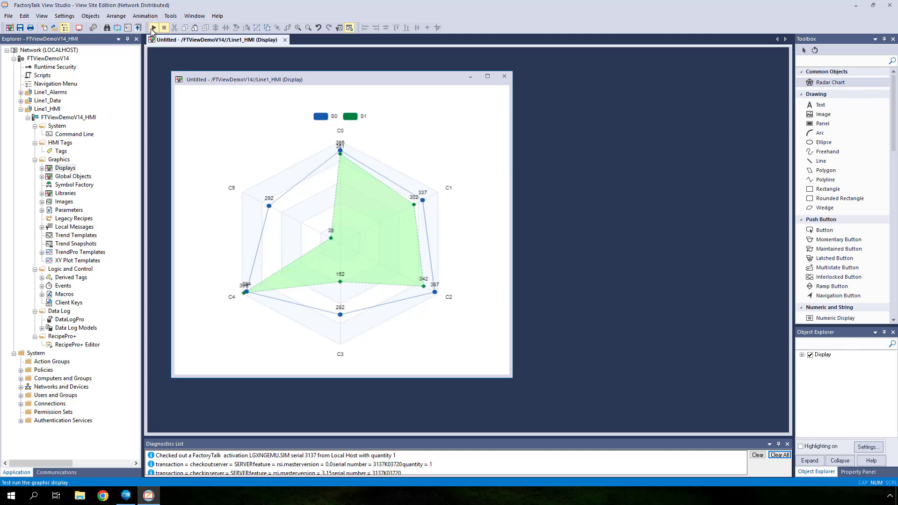
click(153, 28)
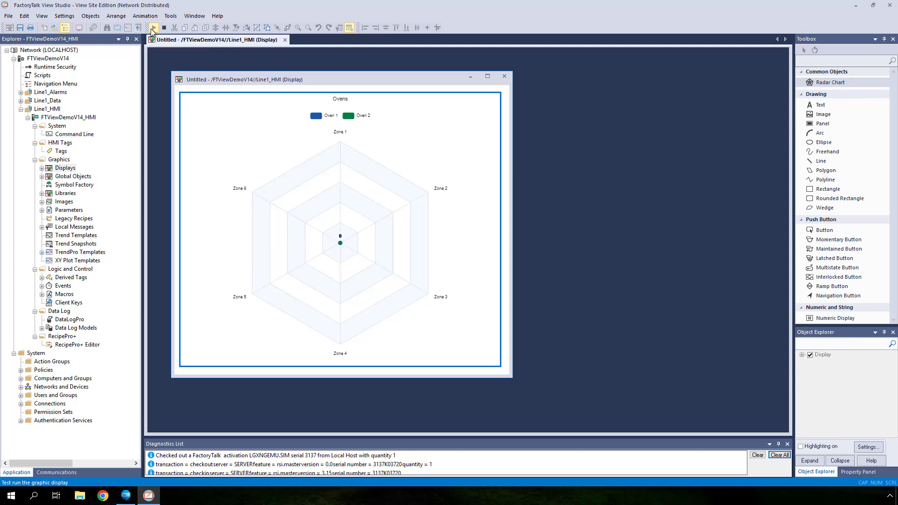